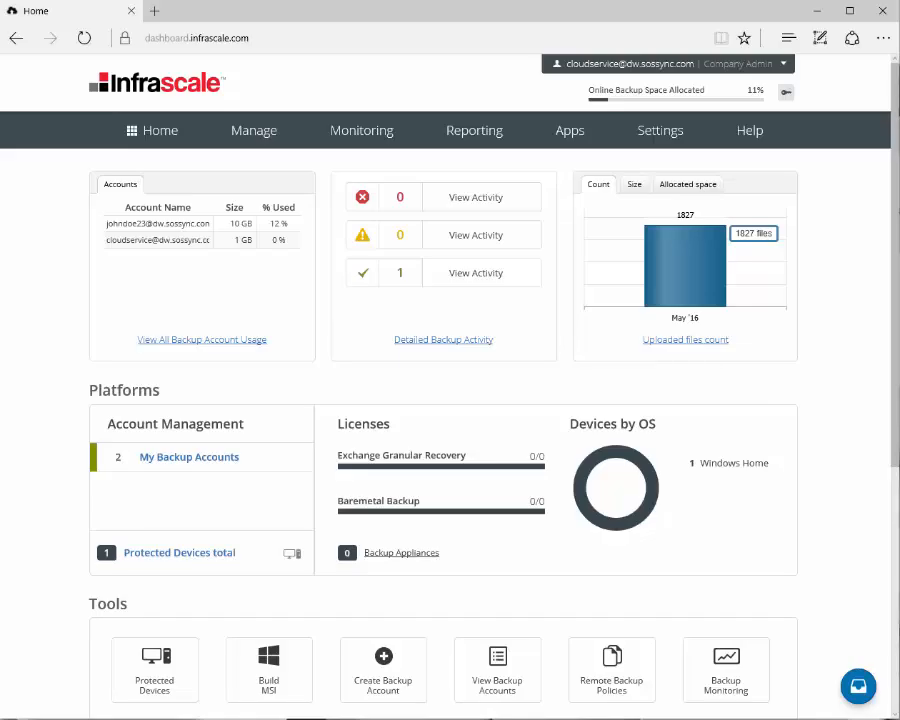
Go from Manage to the full Backup Accounts list and start a new backup account
{"action": "left_click", "coordinate": [252, 130]}
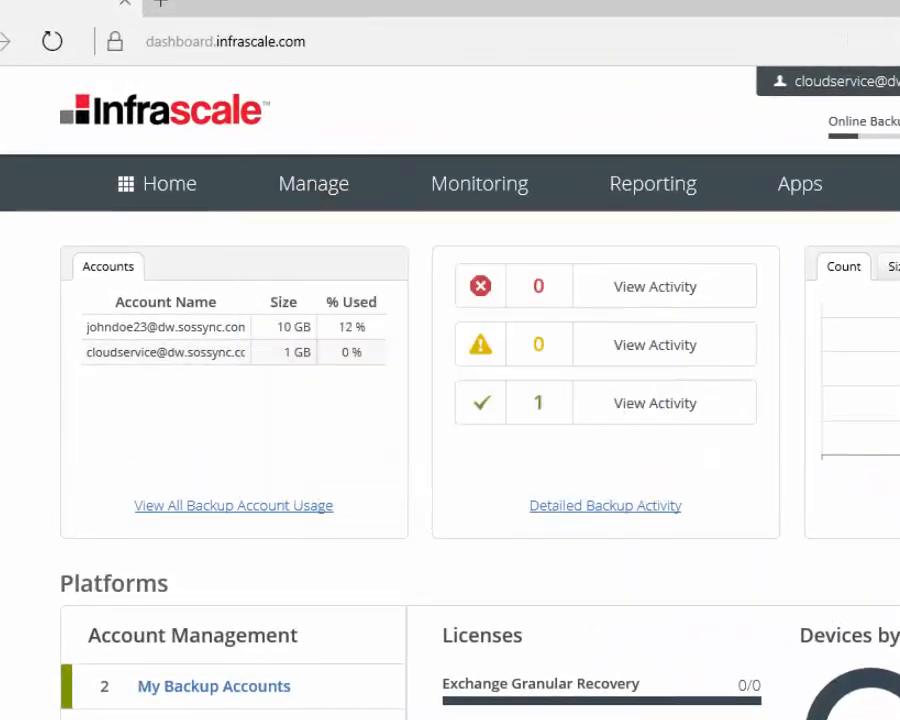
{"action": "left_click", "coordinate": [209, 506]}
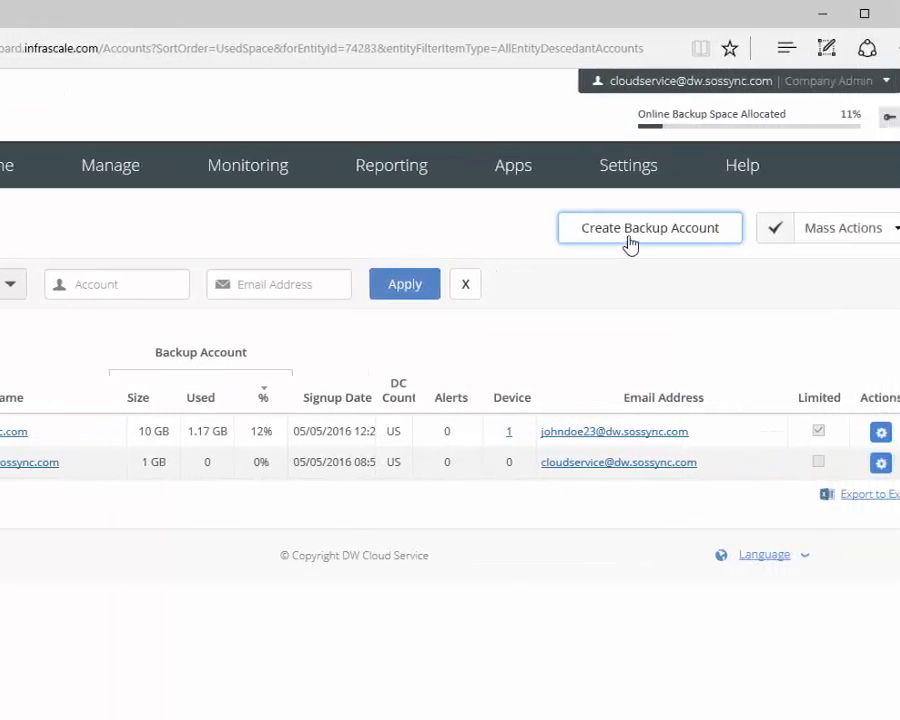
{"action": "left_click", "coordinate": [631, 240]}
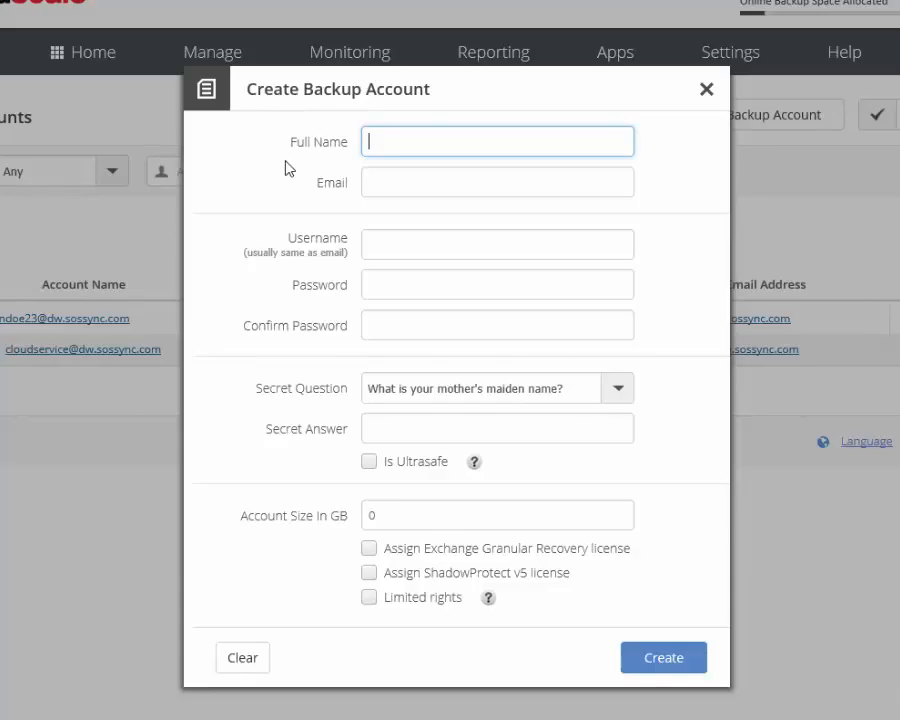
Enter 'Company Admin' as full name, plus a placeholder e-mail, username and password
{"action": "type", "text": "Company Admin"}
{"action": "key", "text": "Tab"}
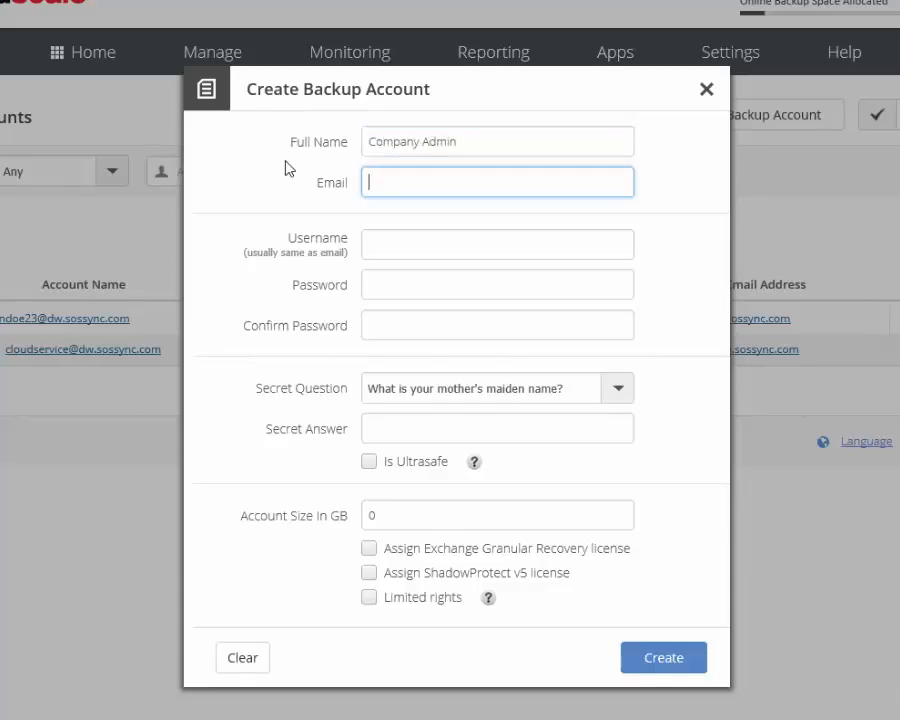
{"action": "key", "text": "Tab"}
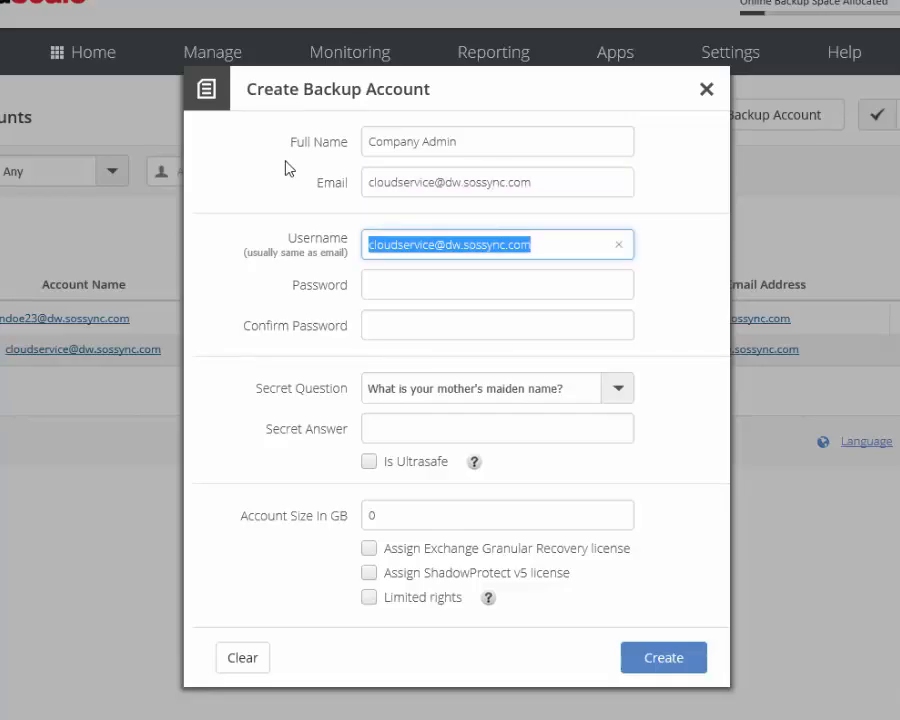
{"action": "type", "text": "SupportDesktop"}
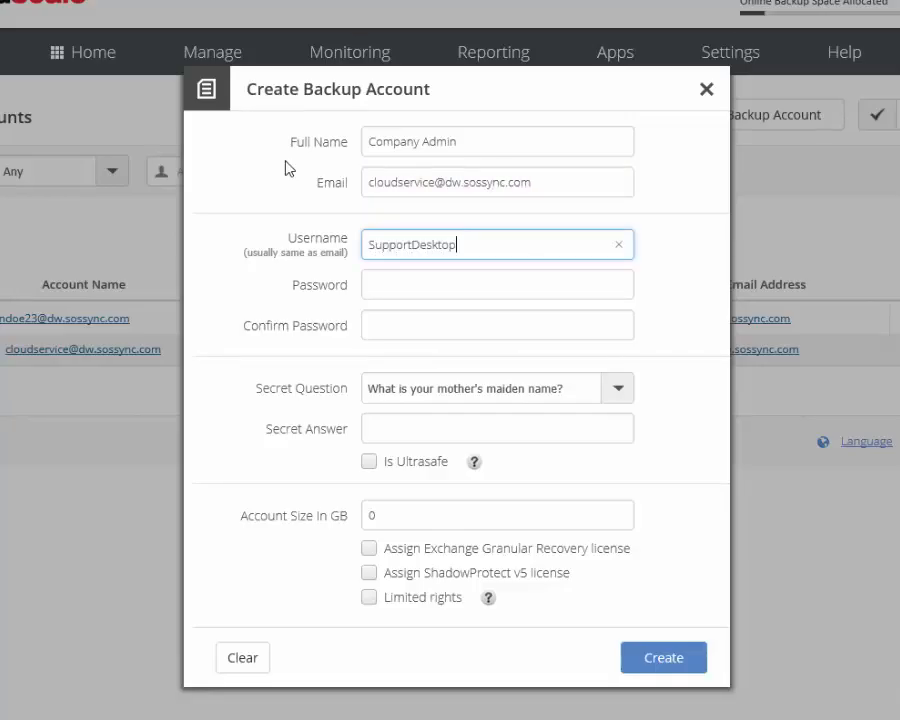
{"action": "type", "text": "s"}
{"action": "left_click", "coordinate": [388, 284]}
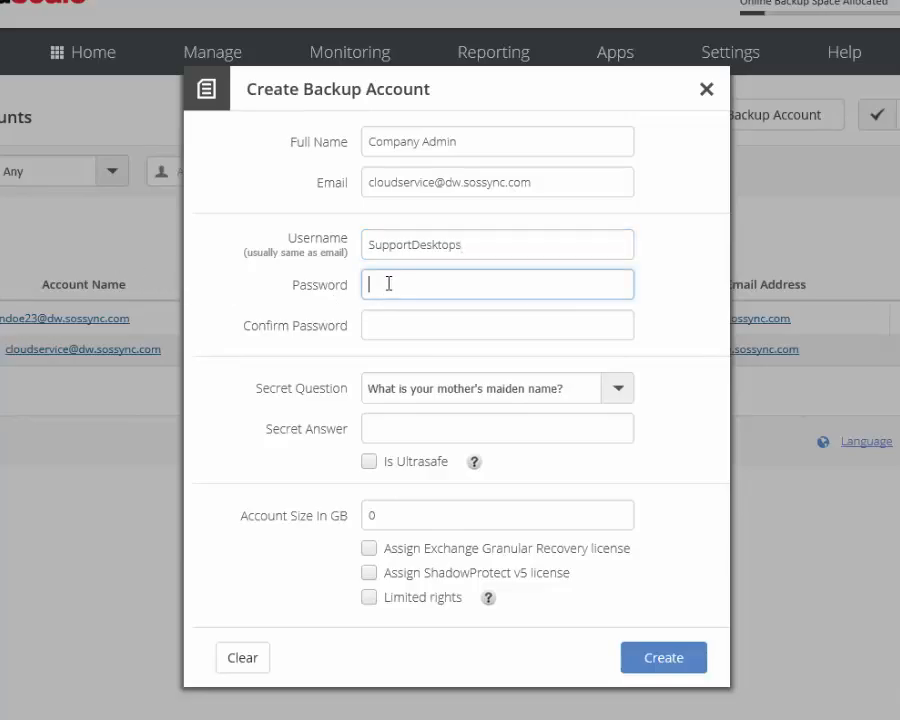
{"action": "type", "text": "•••••••••"}
{"action": "left_click", "coordinate": [356, 145]}
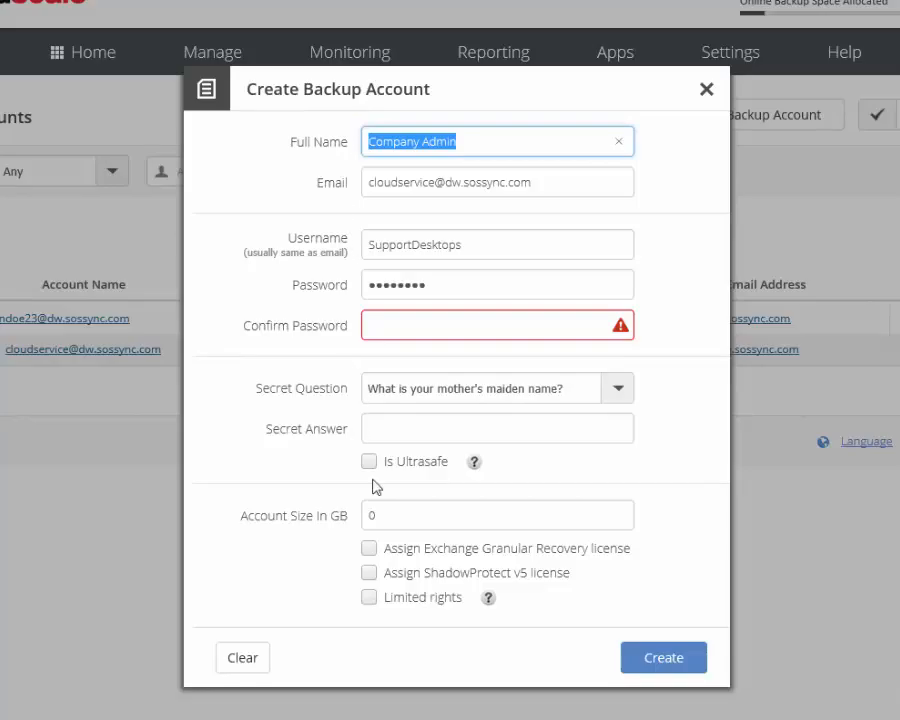
Tick Limited rights and replace the full name and e-mail with the new user's details
{"action": "left_click", "coordinate": [369, 597]}
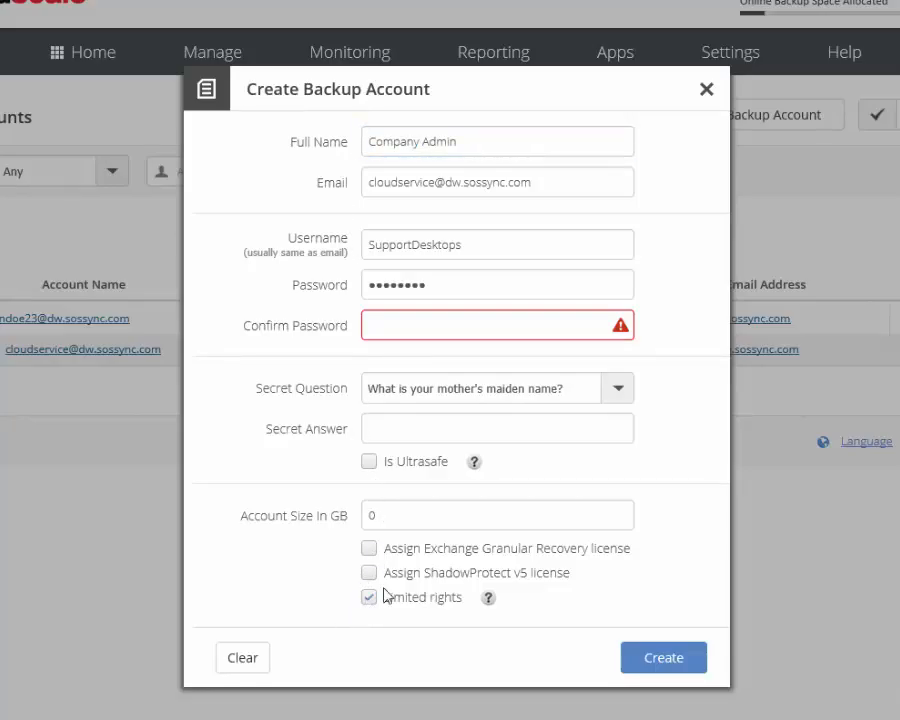
{"action": "left_click", "coordinate": [427, 141]}
{"action": "key", "text": "ctrl+a"}
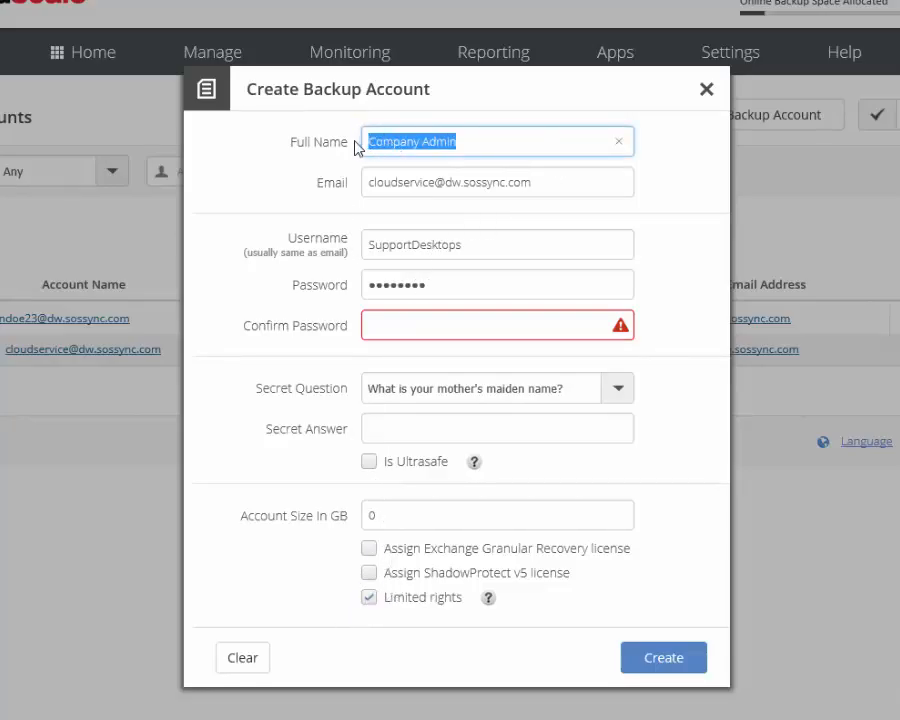
{"action": "key", "text": "BackSpace"}
{"action": "type", "text": "jane doe"}
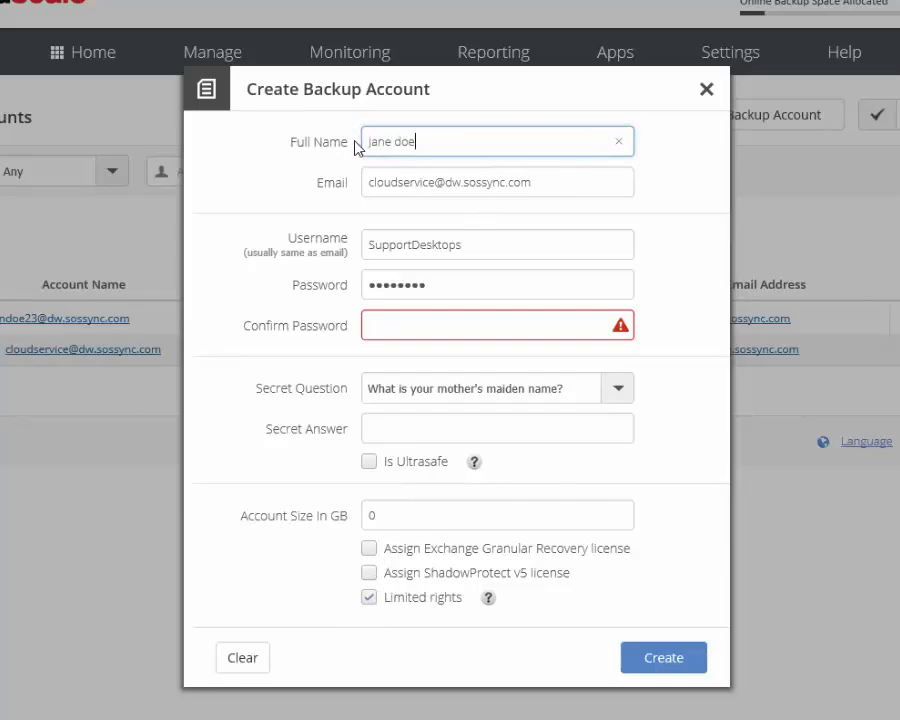
{"action": "key", "text": "Tab"}
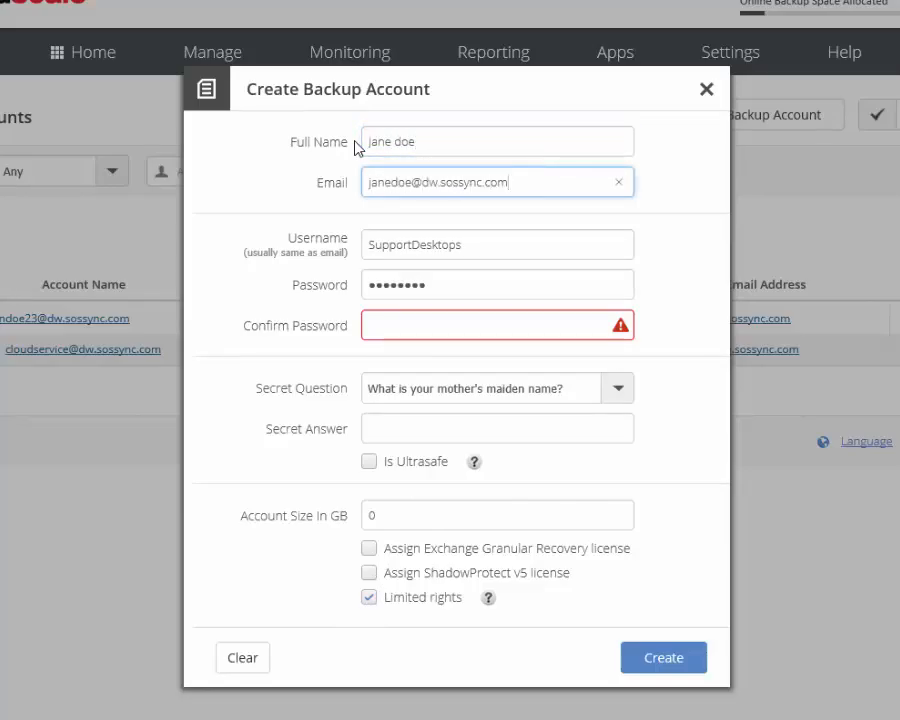
Reuse the new e-mail as the username, confirm the password, and enter the secret answer
{"action": "triple_click", "coordinate": [400, 183]}
{"action": "key", "text": "ctrl+c"}
{"action": "triple_click", "coordinate": [433, 243]}
{"action": "key", "text": "ctrl+v"}
{"action": "left_click", "coordinate": [410, 330]}
{"action": "type", "text": "••••••••"}
{"action": "left_click", "coordinate": [384, 428]}
{"action": "type", "text": "doe"}
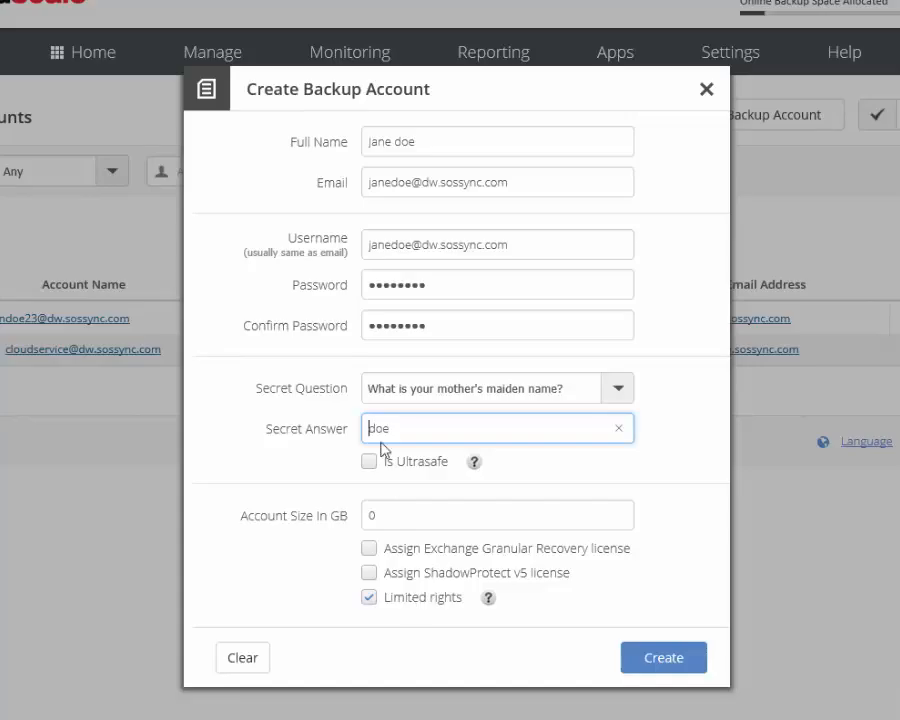
Enter 10 in the Account Size in GB field
{"action": "left_click", "coordinate": [338, 514]}
{"action": "type", "text": "10"}
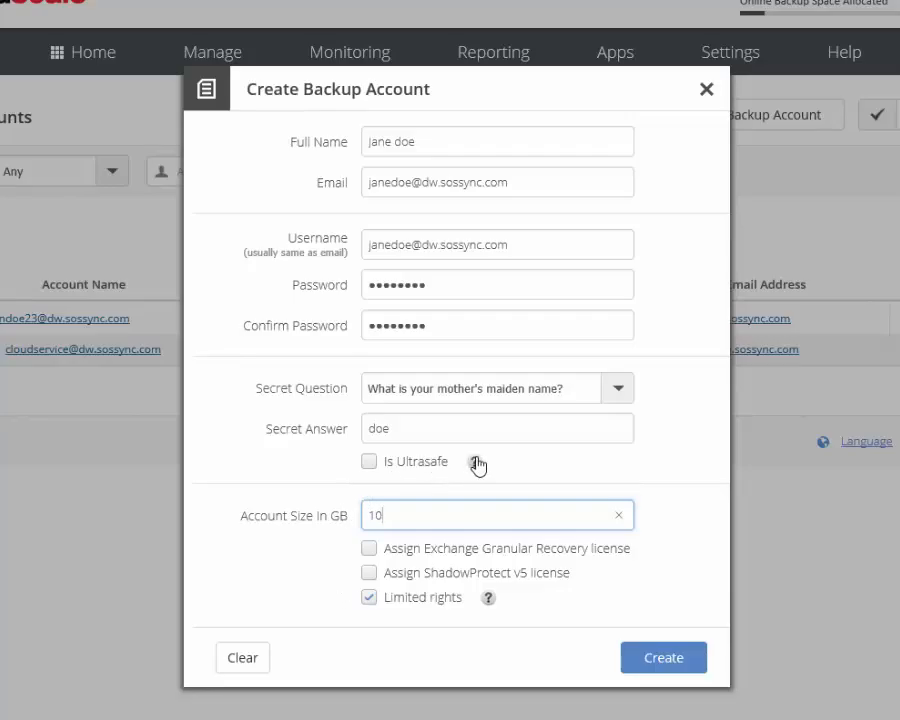
{"action": "mouse_move", "coordinate": [477, 464]}
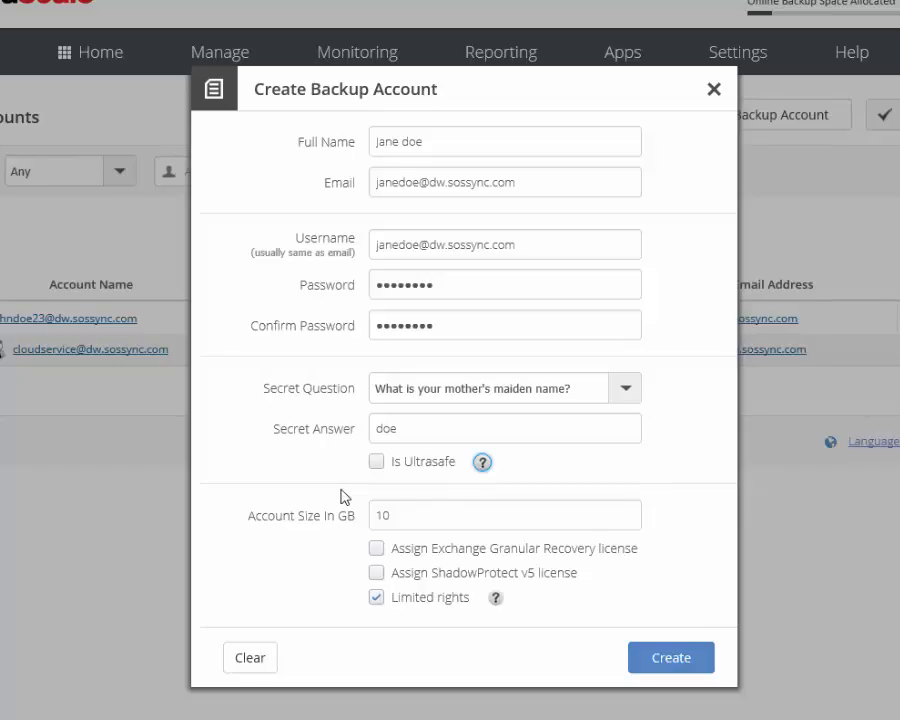
Create the account and close the Create Backup Account dialog after the confirmation
{"action": "left_click", "coordinate": [585, 424]}
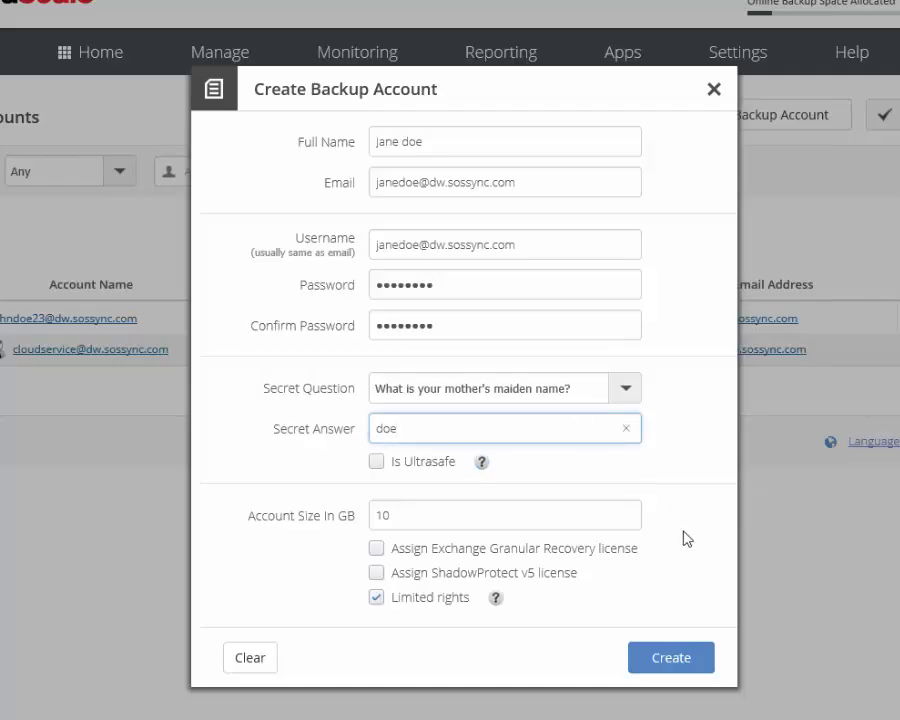
{"action": "left_click", "coordinate": [655, 660]}
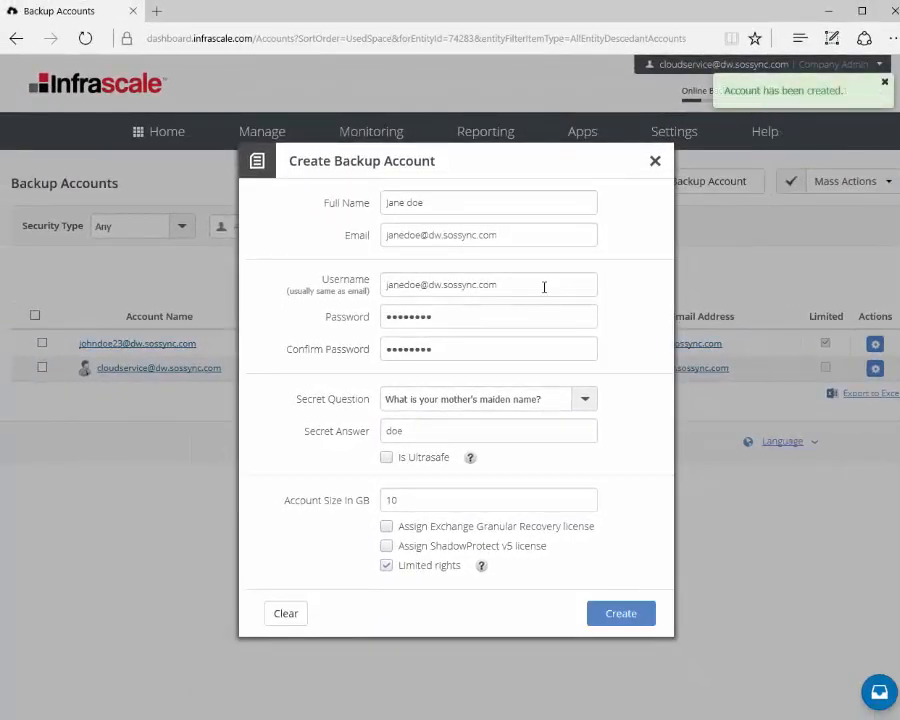
{"action": "left_click_drag", "start_coordinate": [522, 284], "coordinate": [382, 288]}
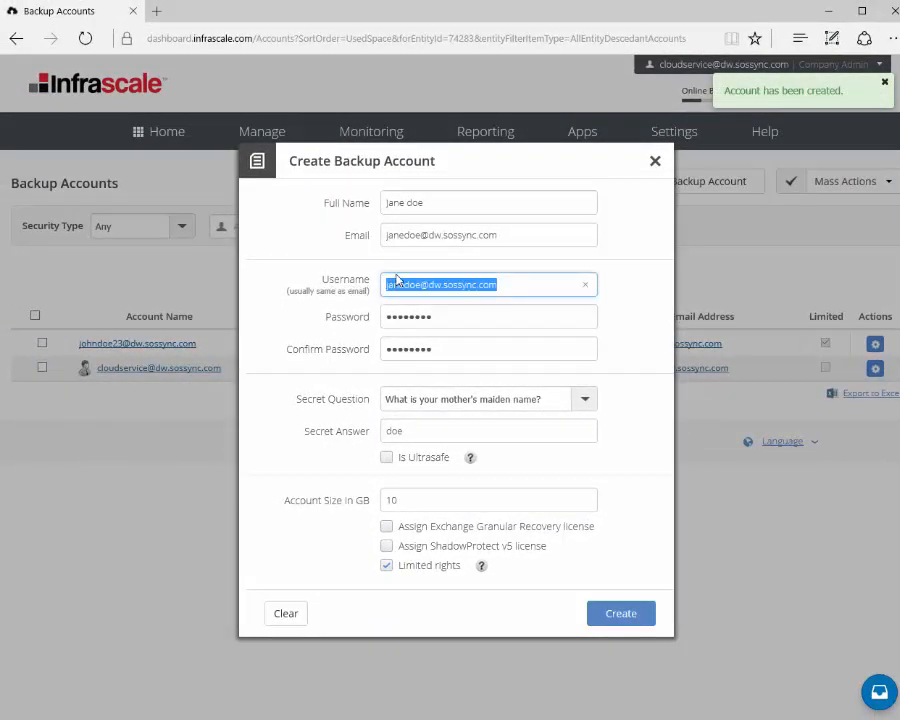
{"action": "left_click_drag", "start_coordinate": [504, 235], "coordinate": [321, 247]}
{"action": "left_click", "coordinate": [315, 264]}
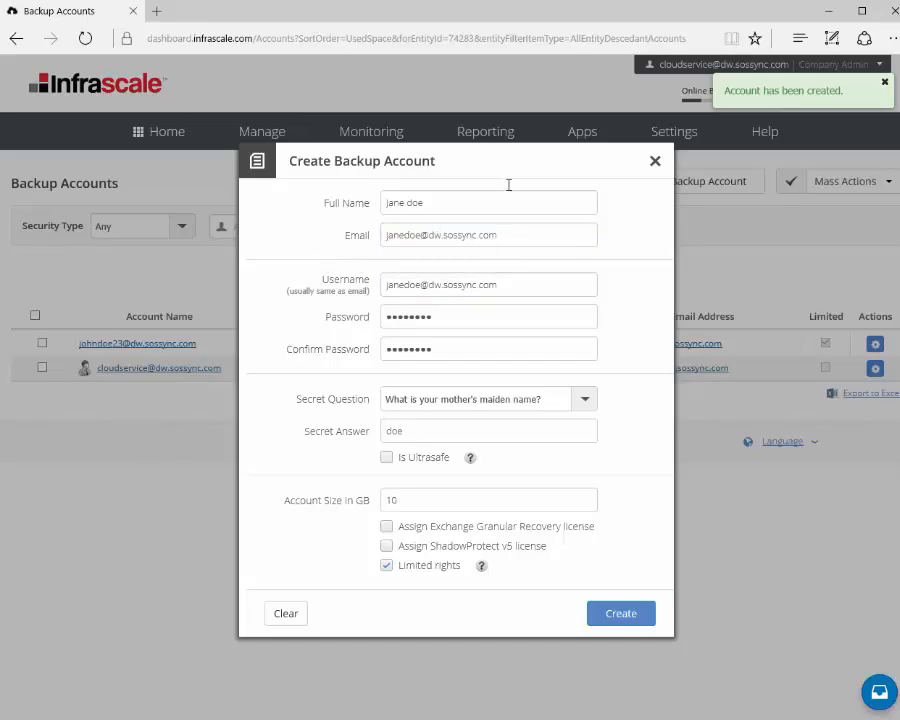
{"action": "left_click", "coordinate": [655, 162]}
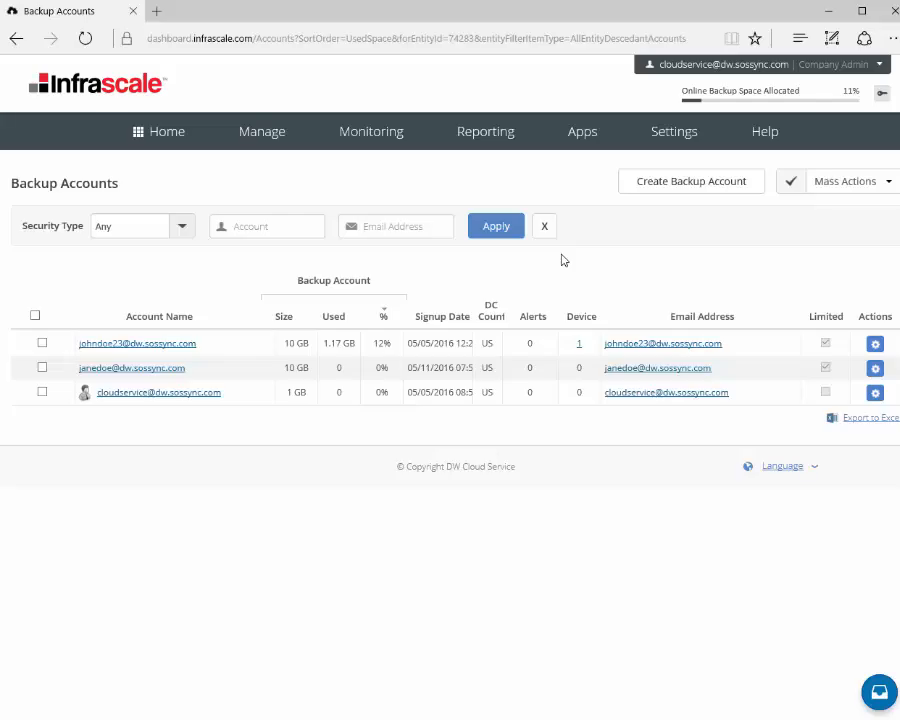
Choose Create Custom MSI from the Apps menu
{"action": "left_click", "coordinate": [584, 145]}
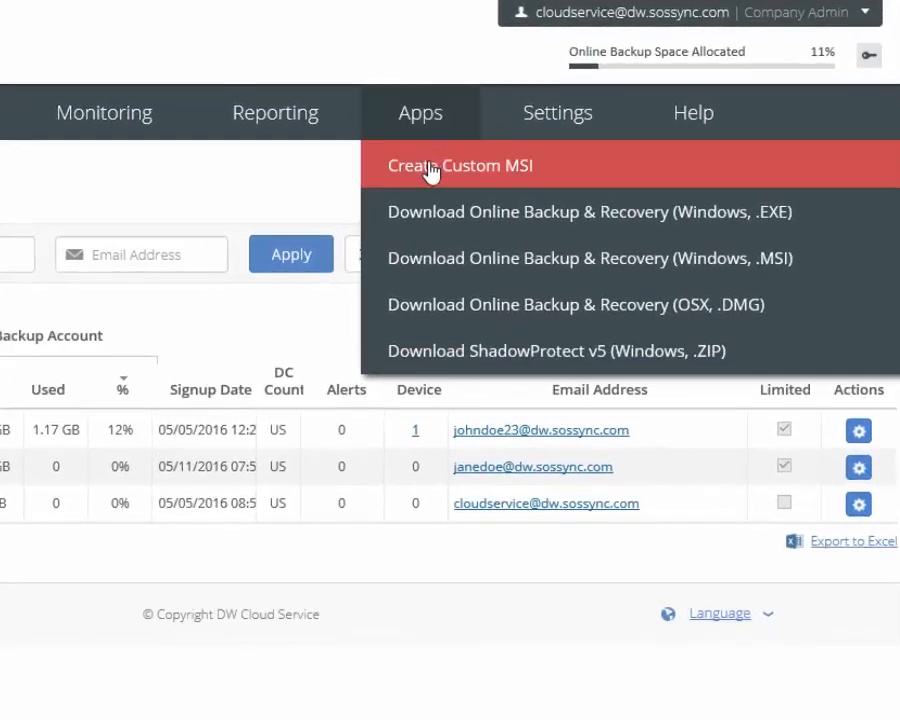
{"action": "left_click", "coordinate": [430, 170]}
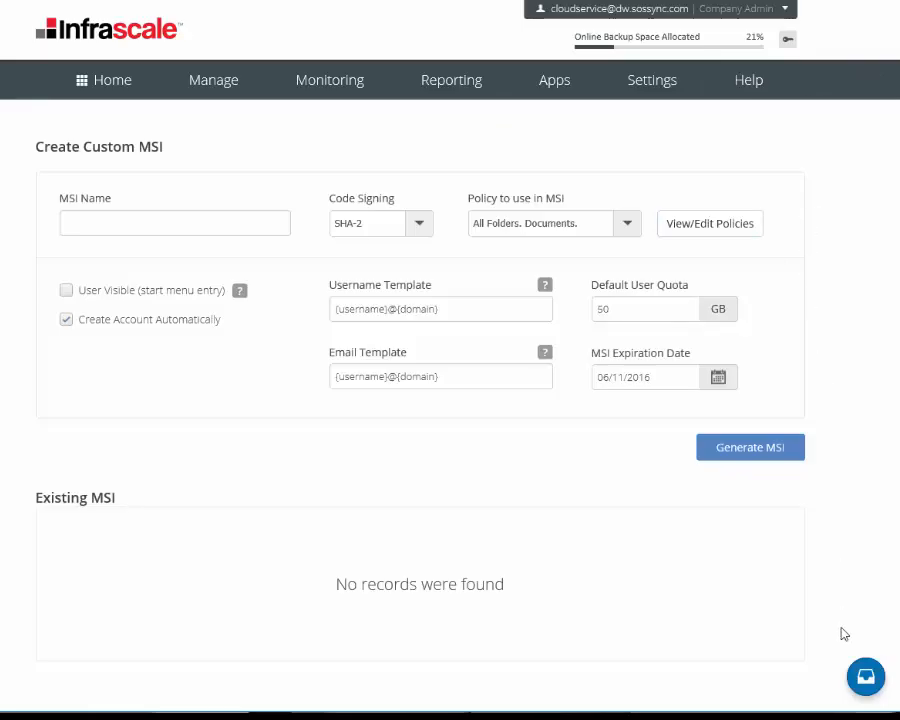
Open the support chat and the first Dashboard Team message about Active Directory or email deployment
{"action": "left_click", "coordinate": [865, 677]}
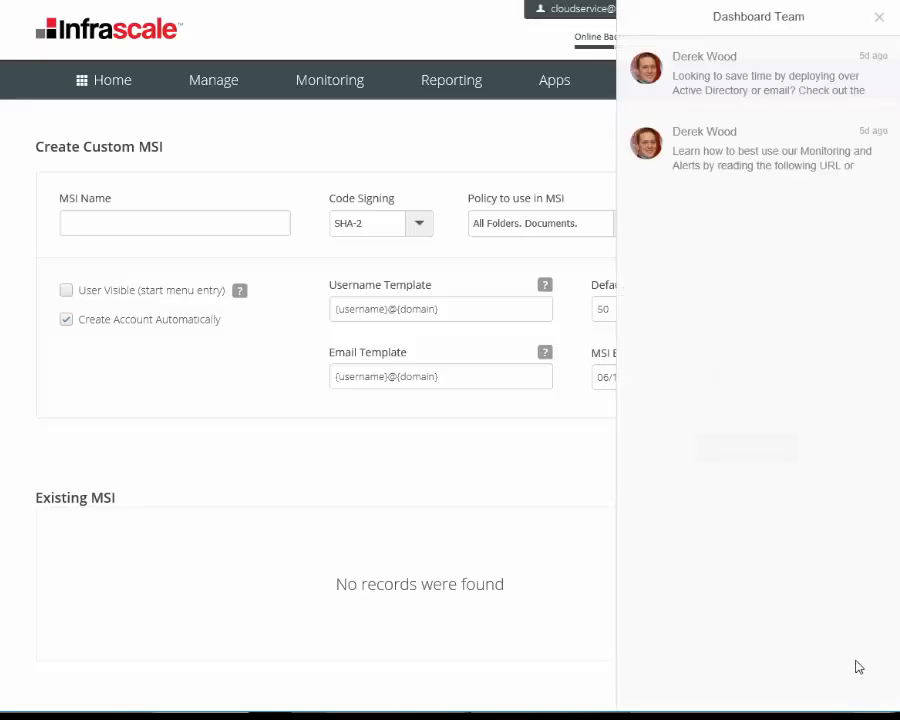
{"action": "left_click", "coordinate": [660, 87]}
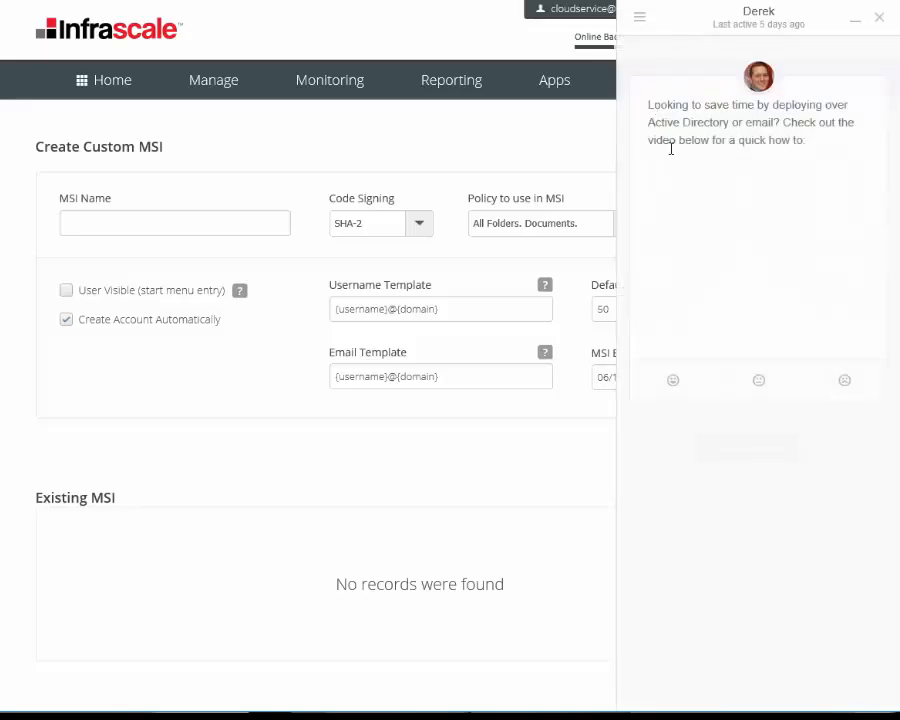